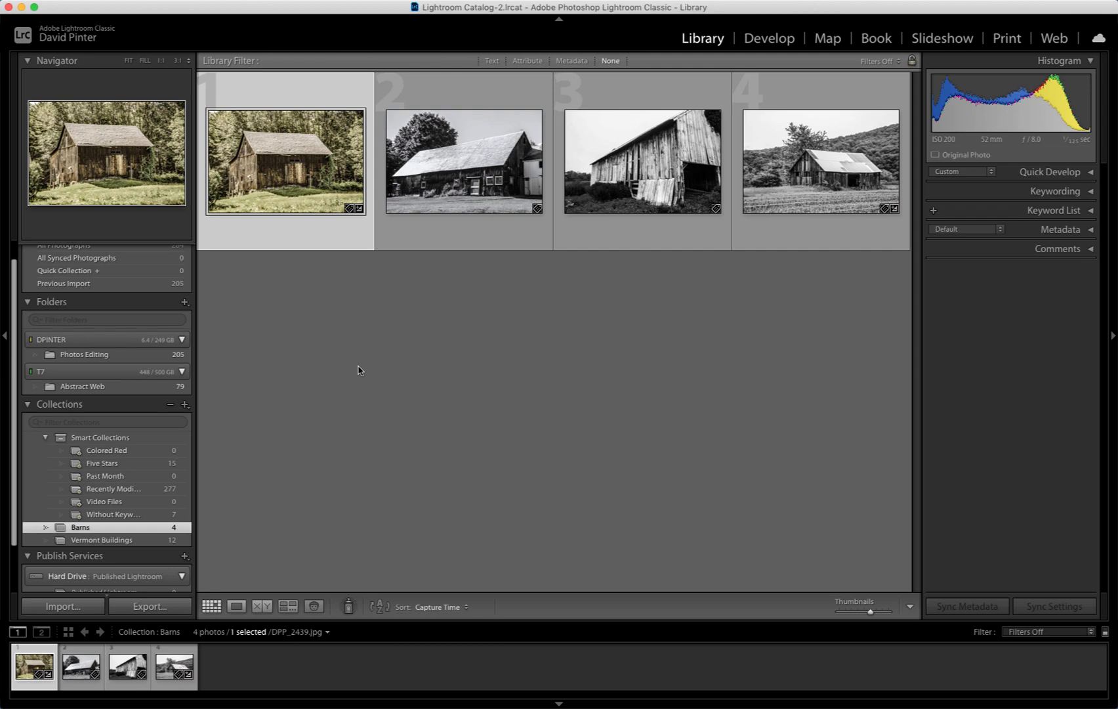
Step: Open the Vermont Buildings collection from the catalog
click(94, 357)
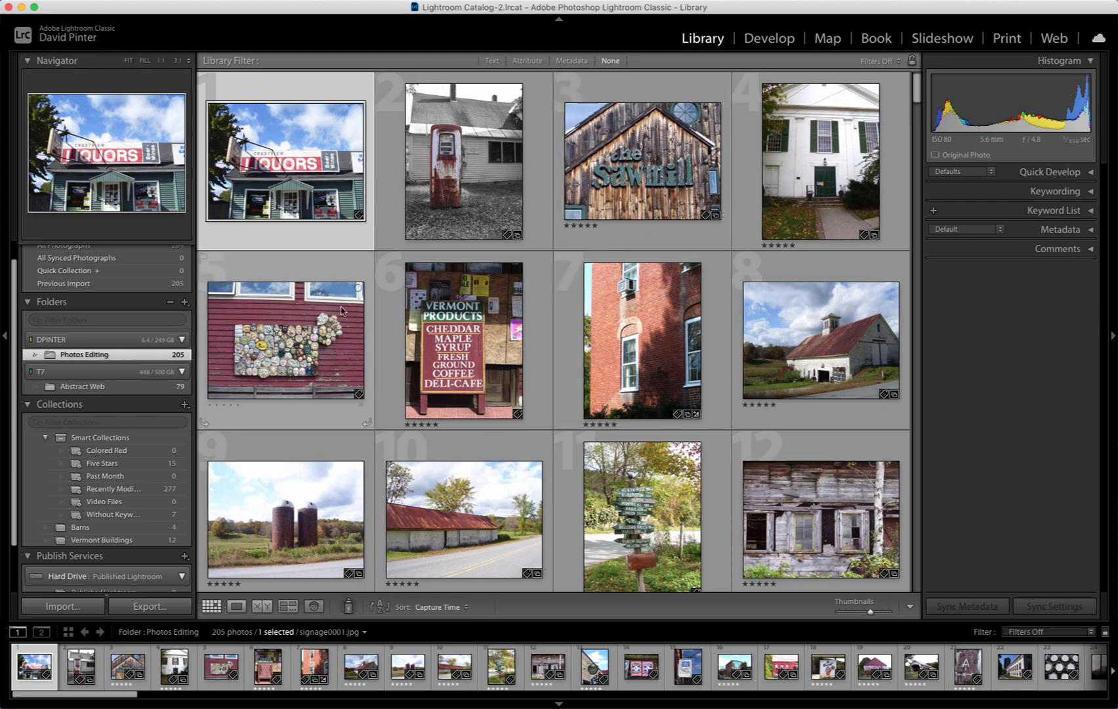
scroll(354, 322, down, 5)
scroll(427, 348, up, 5)
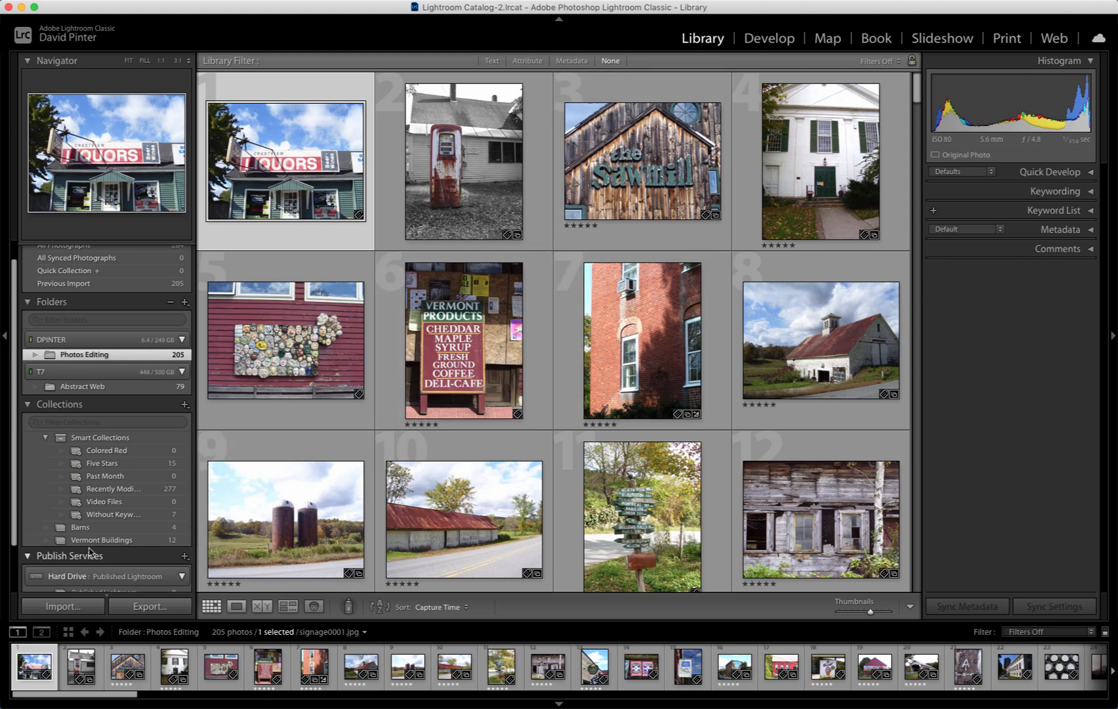
click(127, 542)
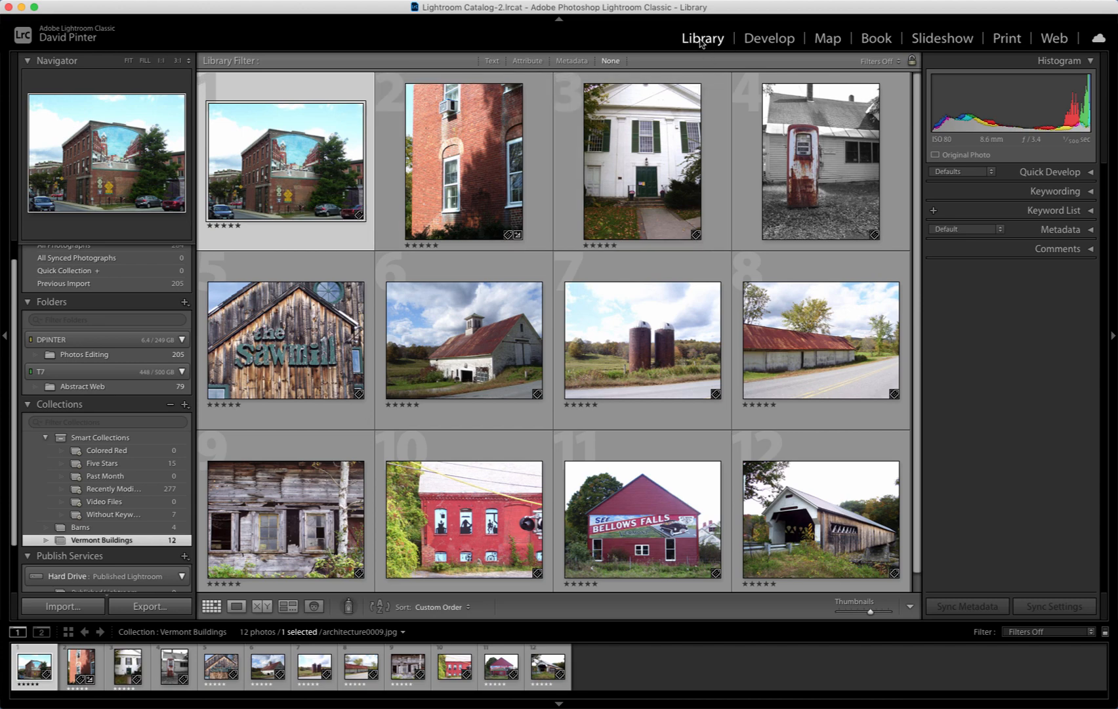
Step: Switch to the Develop module and select the white church photo in the filmstrip
click(771, 39)
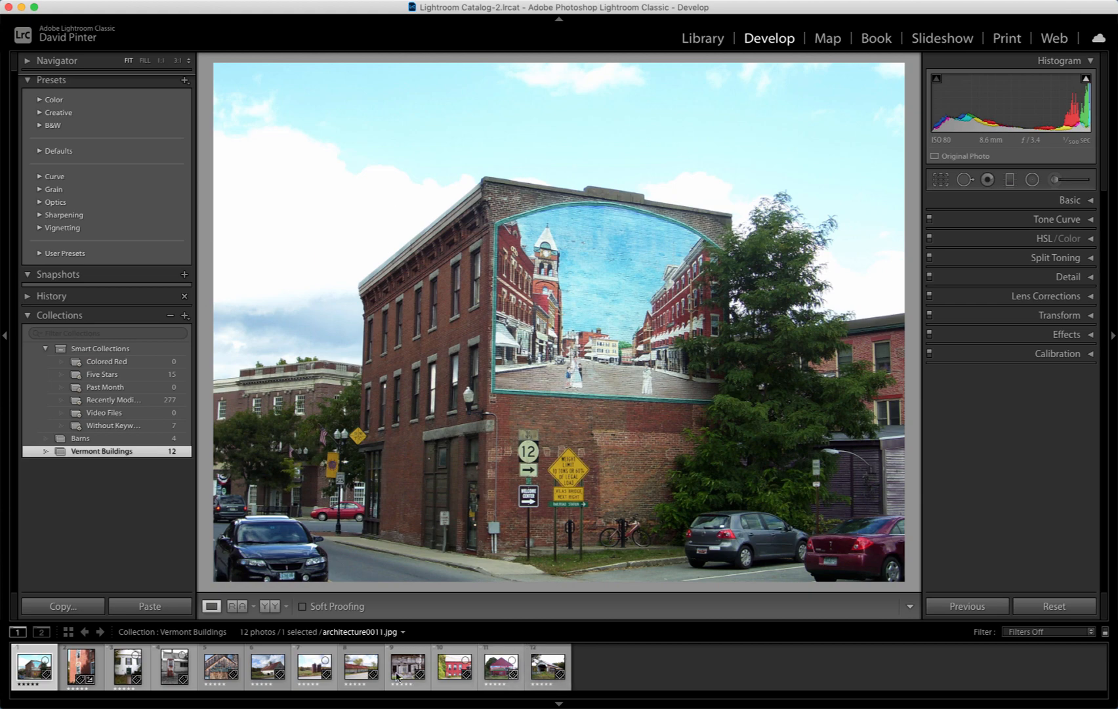
click(95, 668)
click(117, 669)
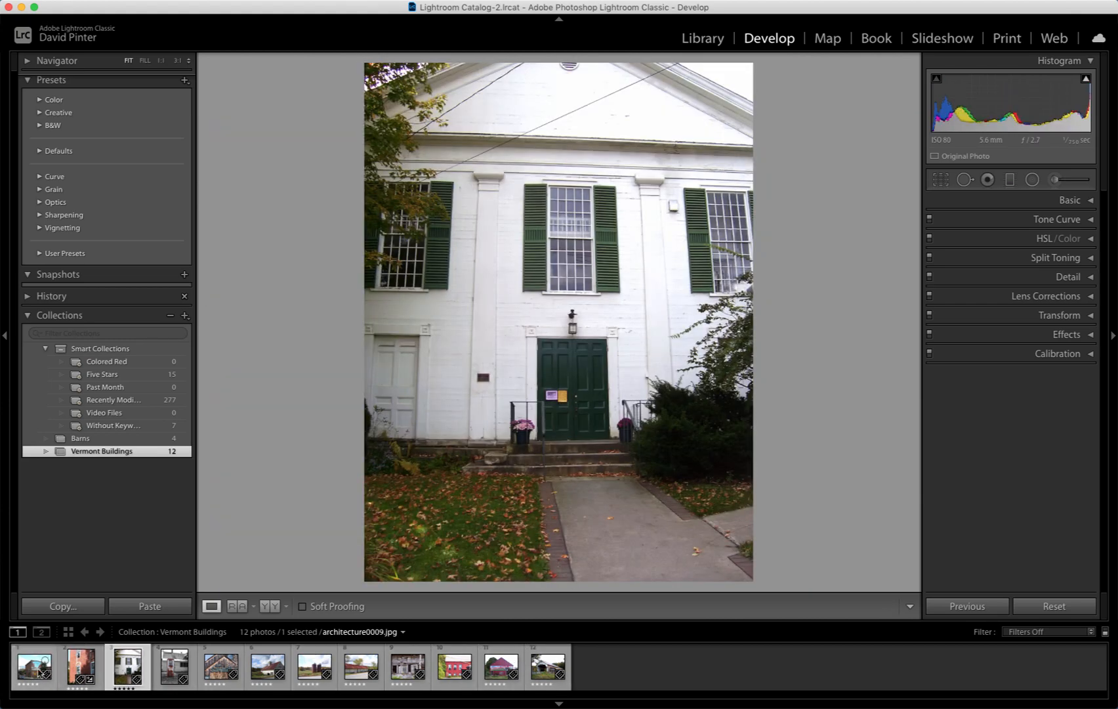
click(37, 672)
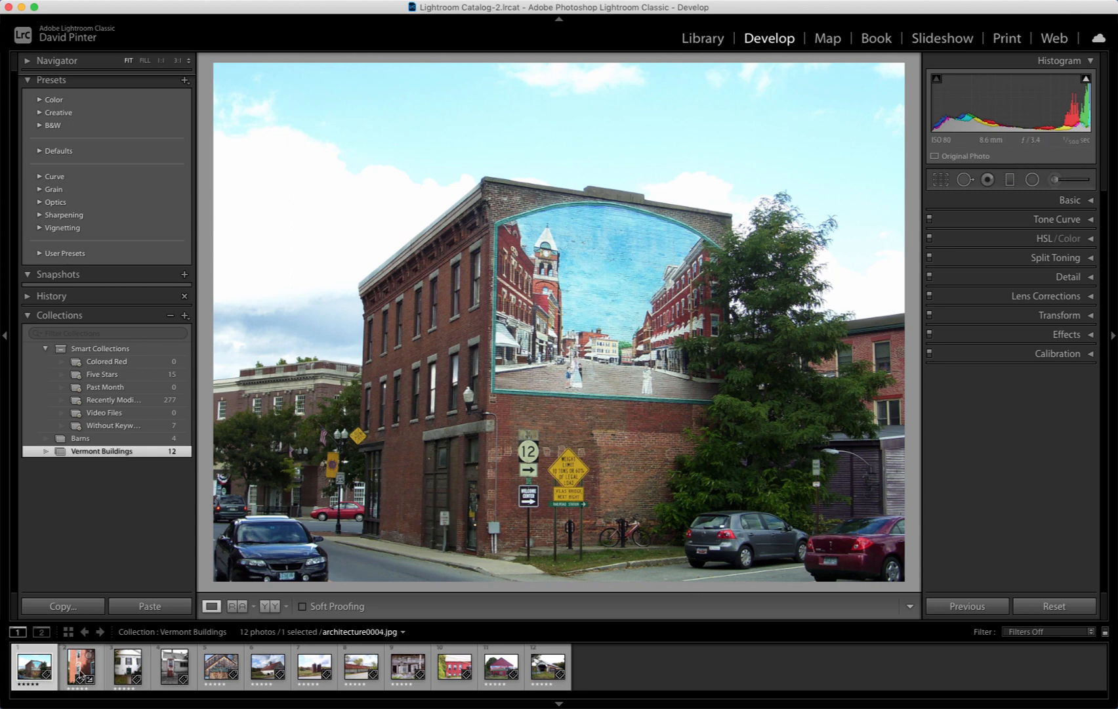
click(79, 675)
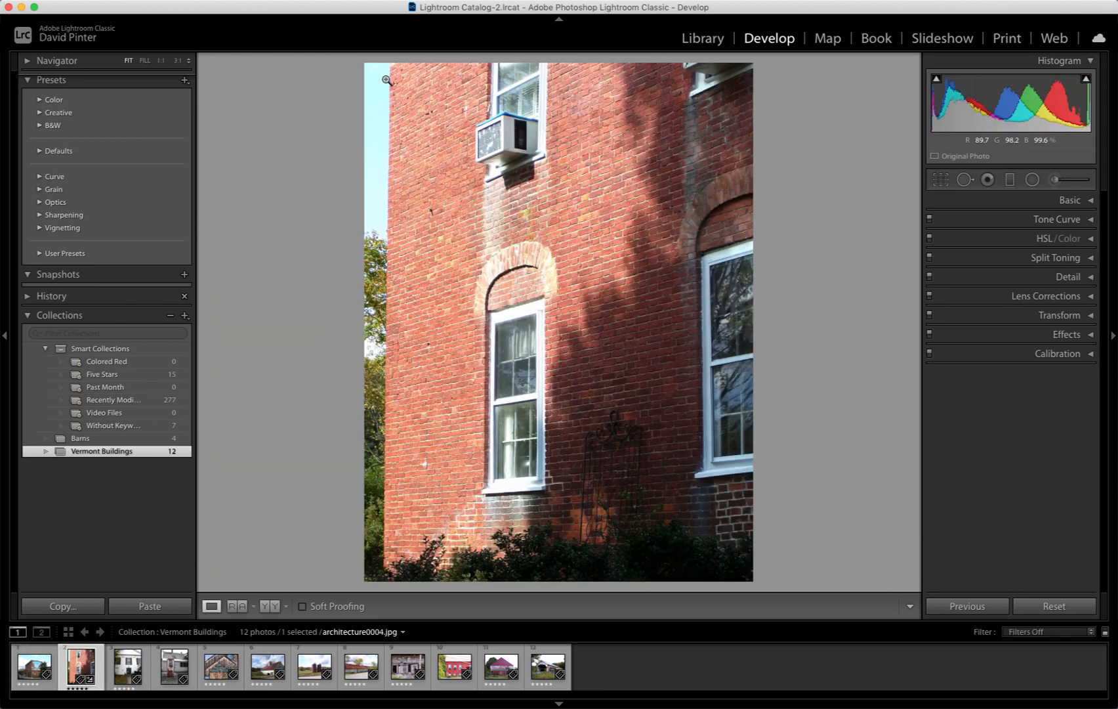
click(130, 669)
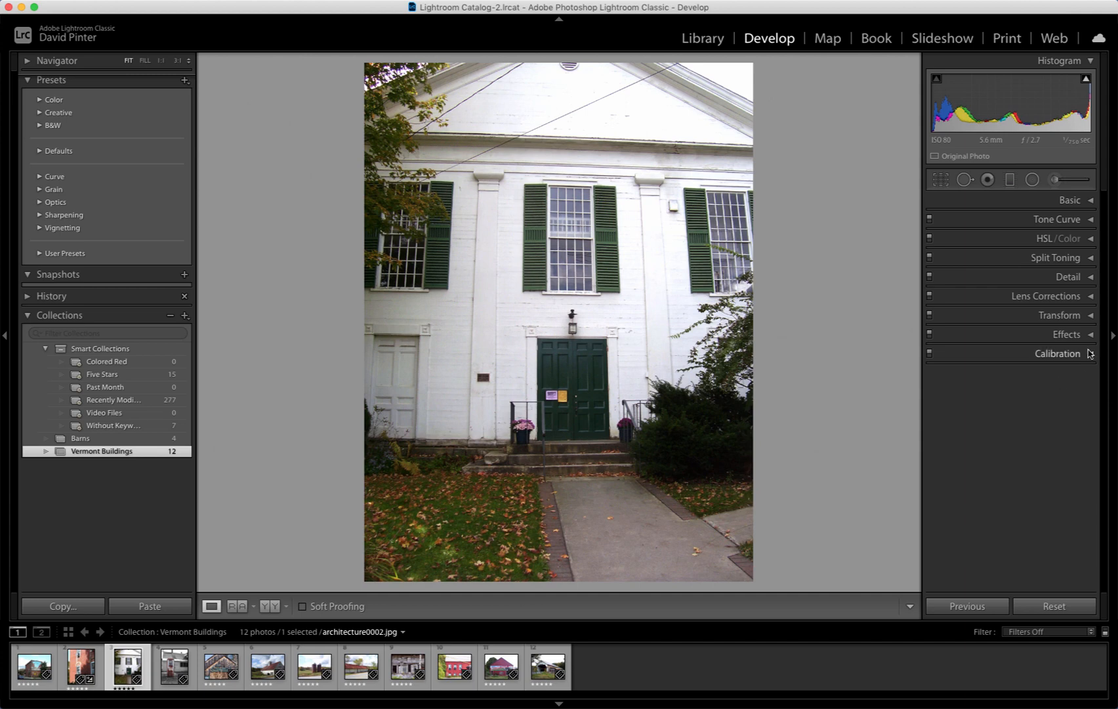
Step: Expand the Transform panel and activate the Guided Upright tool
click(1092, 316)
click(1092, 316)
click(1092, 316)
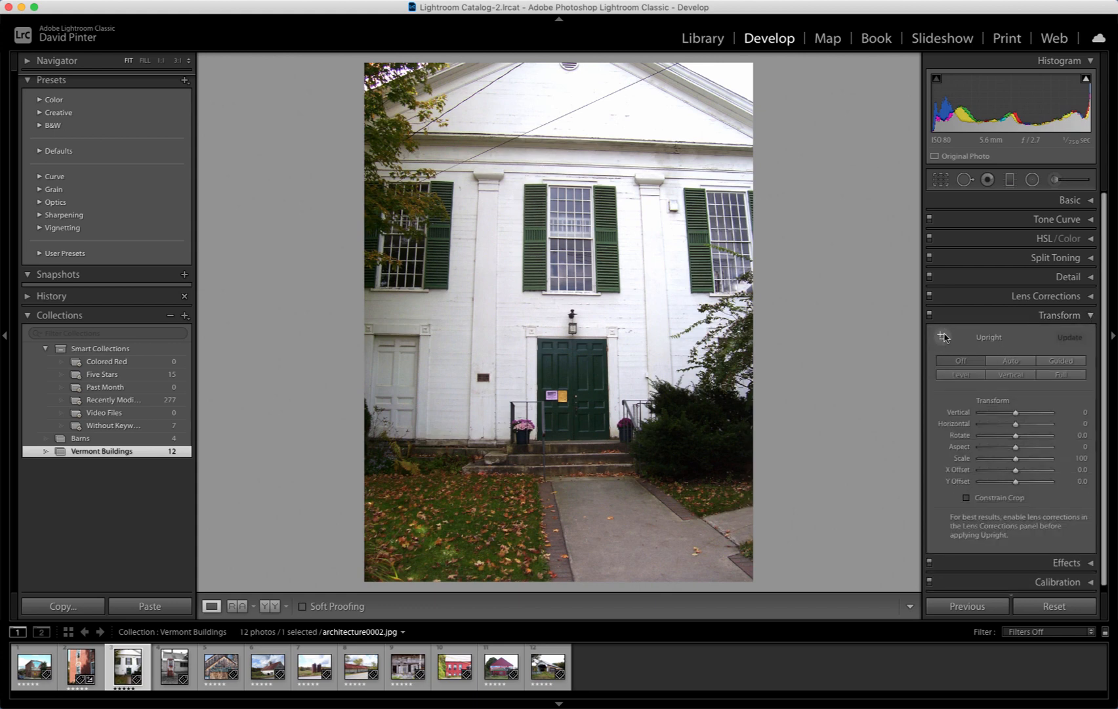
click(1061, 361)
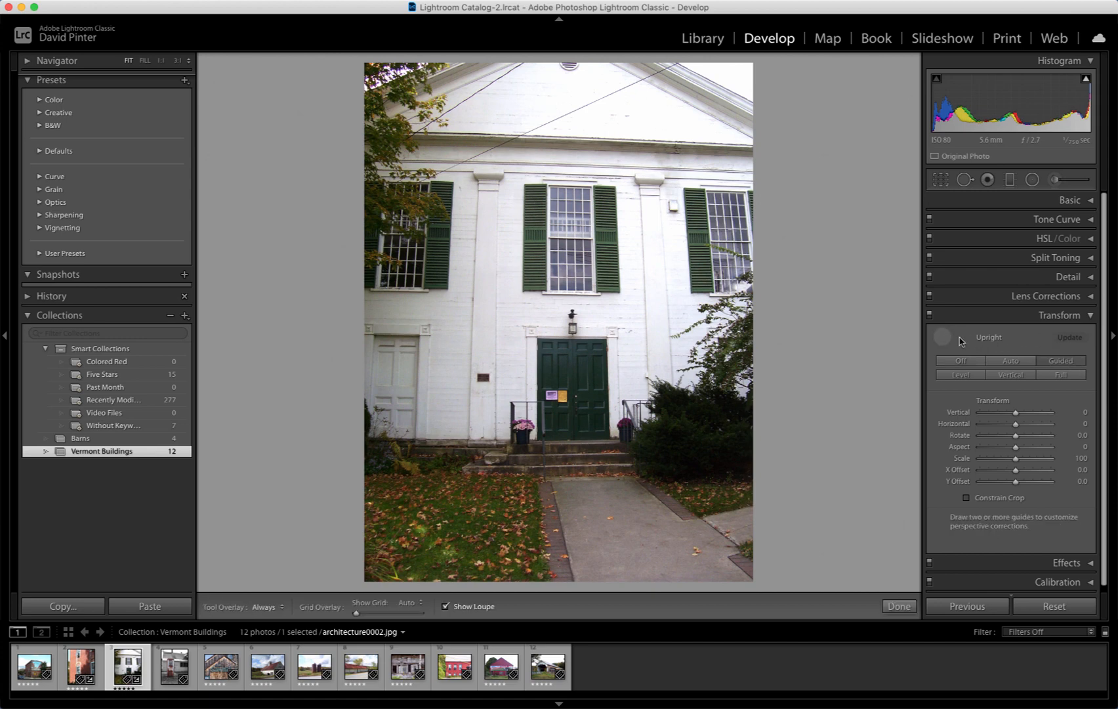
click(971, 361)
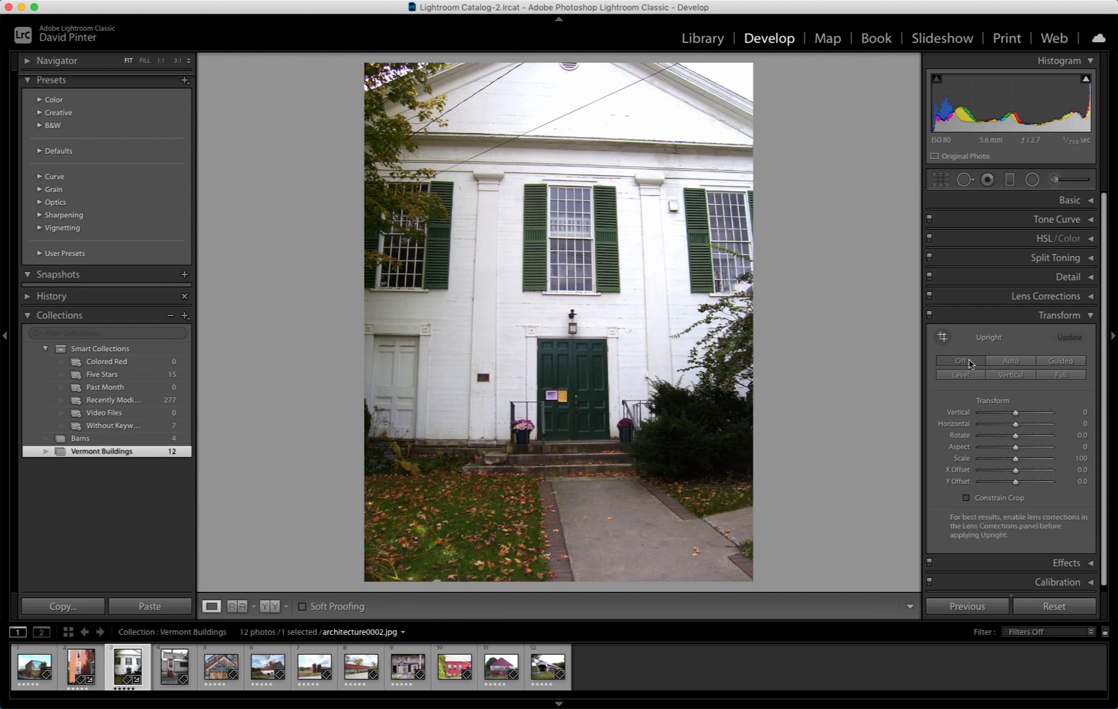
click(943, 337)
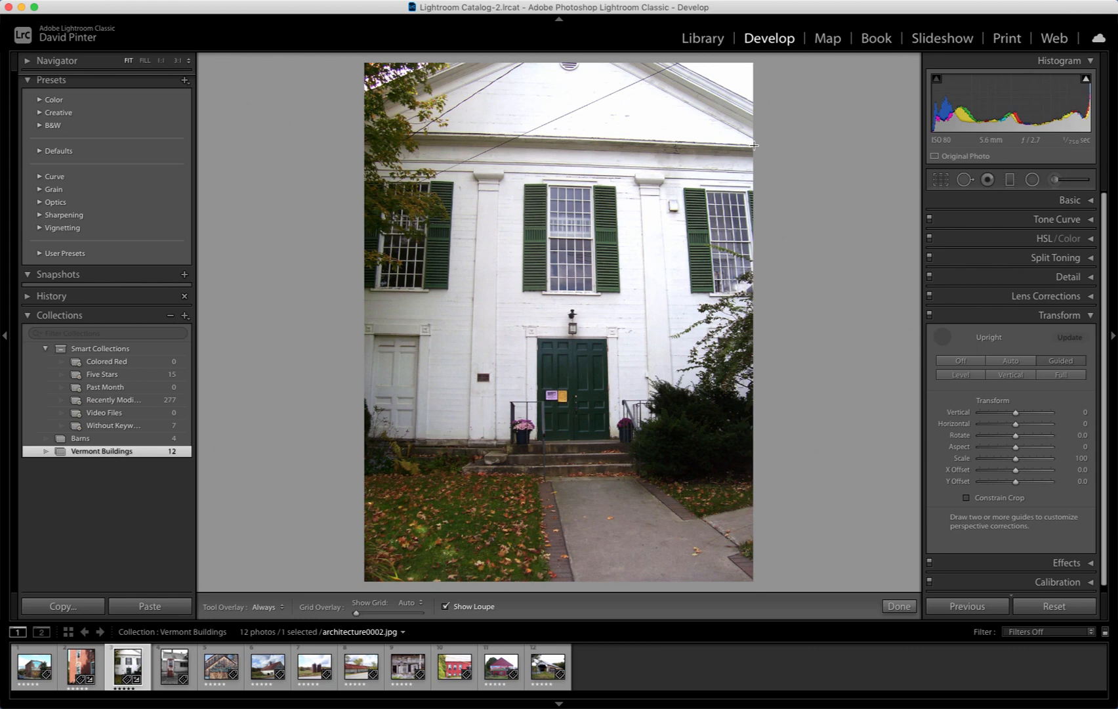
Step: Draw guides along the roofline, down the center of the facade, and across the building's base
drag(754, 146, 336, 129)
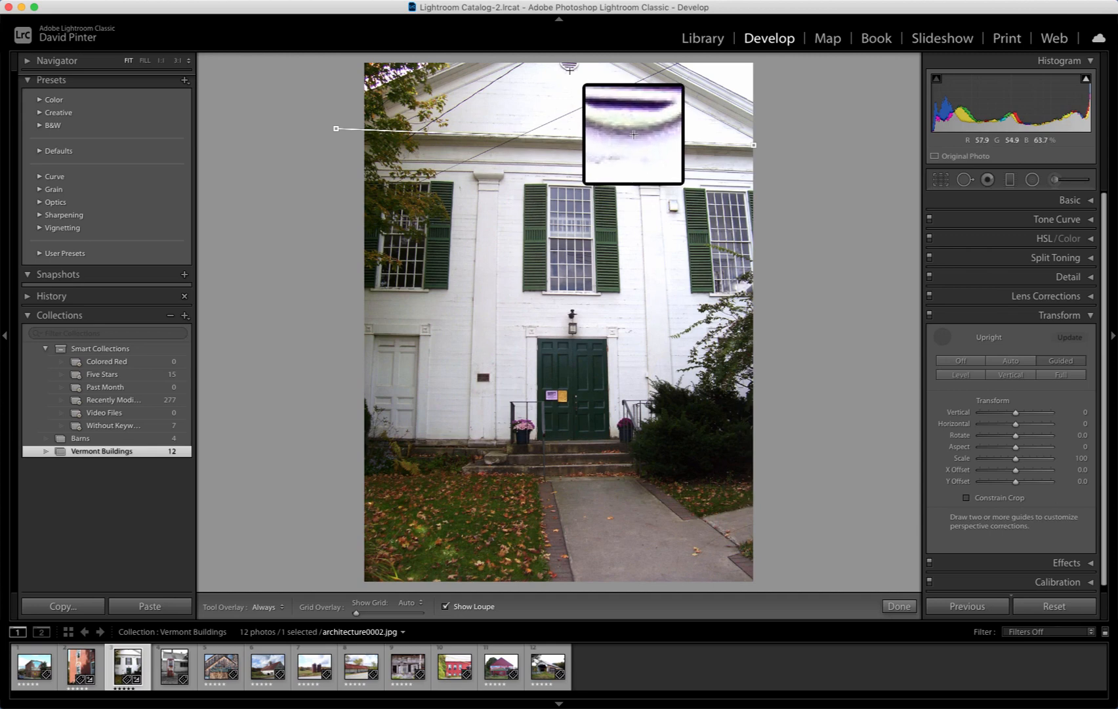
drag(570, 68, 573, 483)
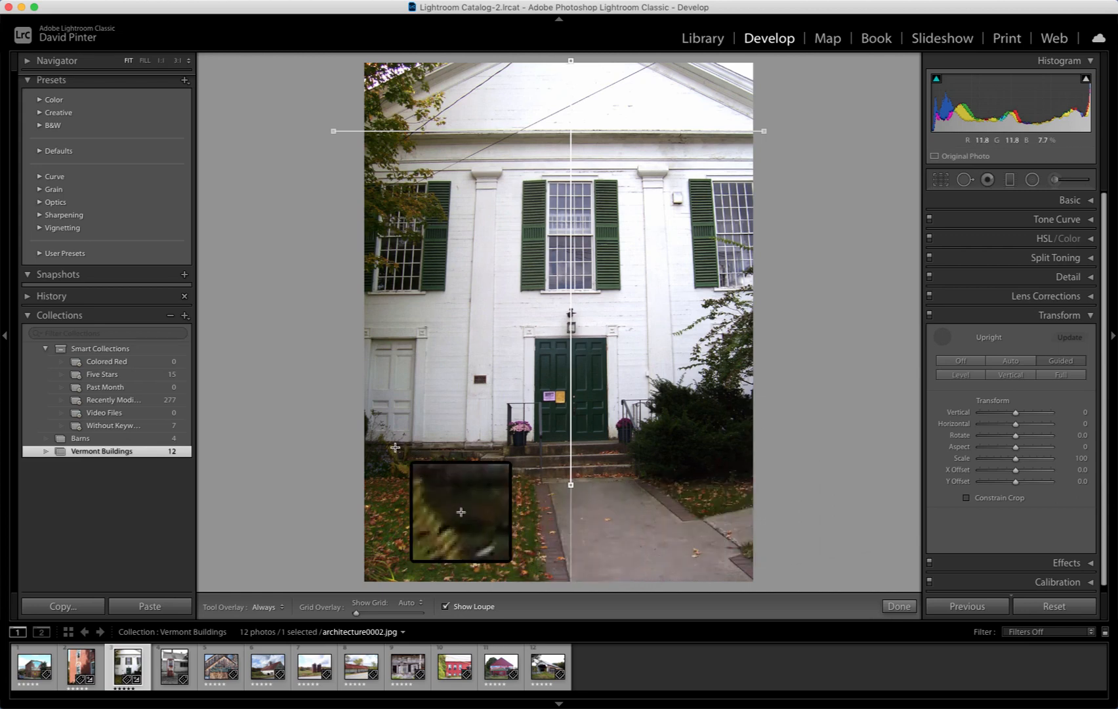
drag(368, 444, 878, 435)
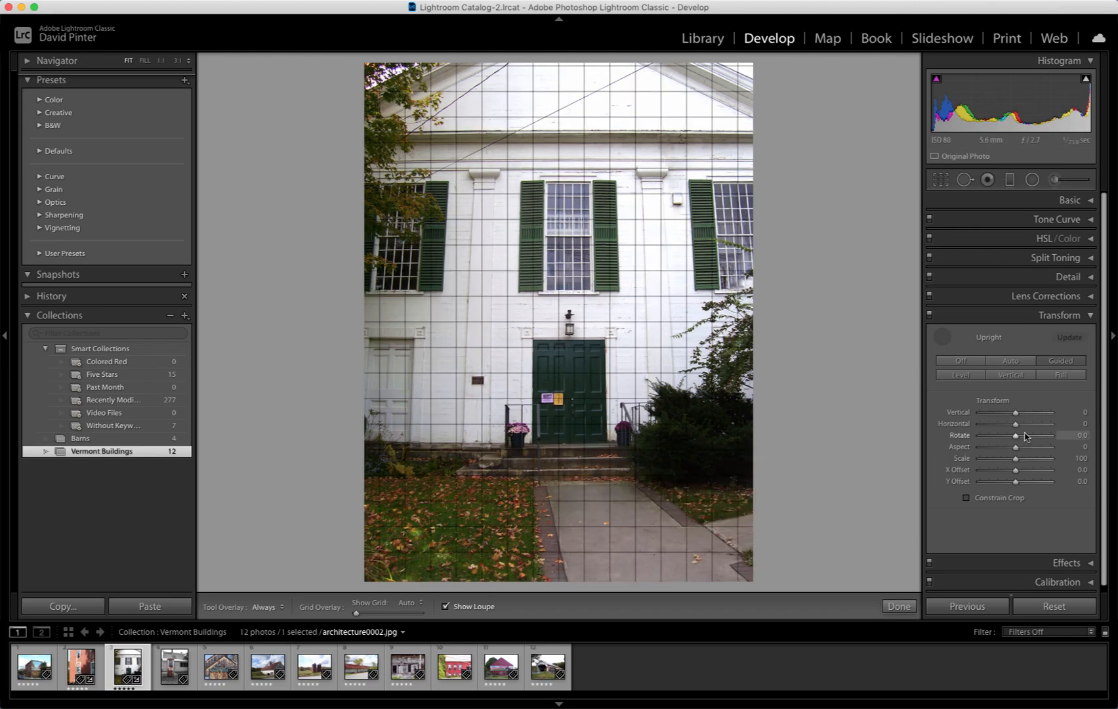
Step: Set the Transform Vertical value to -7
mouse_move(1016, 415)
mouse_down()
mouse_move(956, 419)
mouse_move(1020, 417)
mouse_up()
drag(1014, 414, 1015, 420)
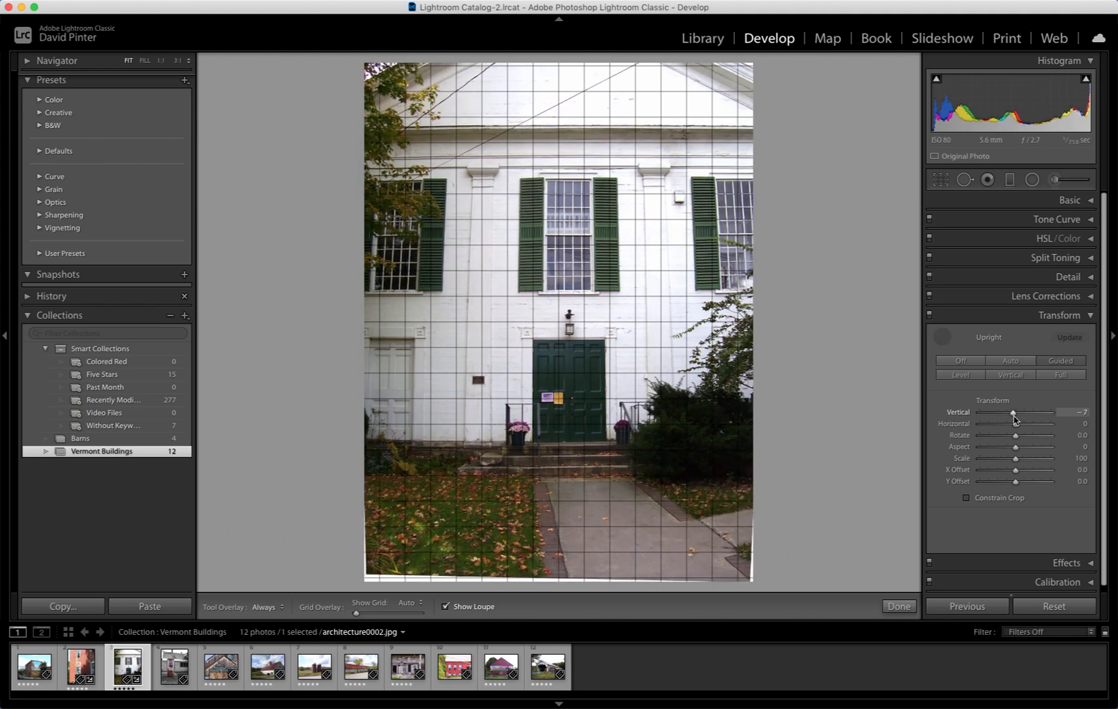
drag(1015, 420, 1015, 420)
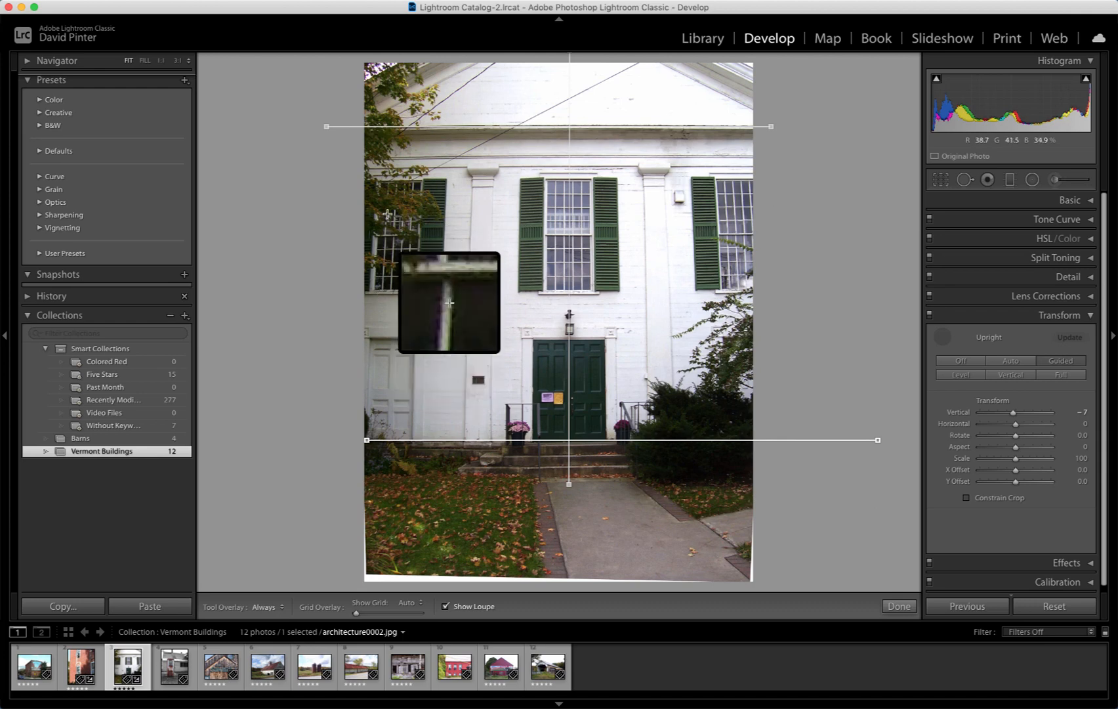
Step: Add a guide along the facade's left edge and set the Transform Vertical value to +3
drag(389, 181, 368, 504)
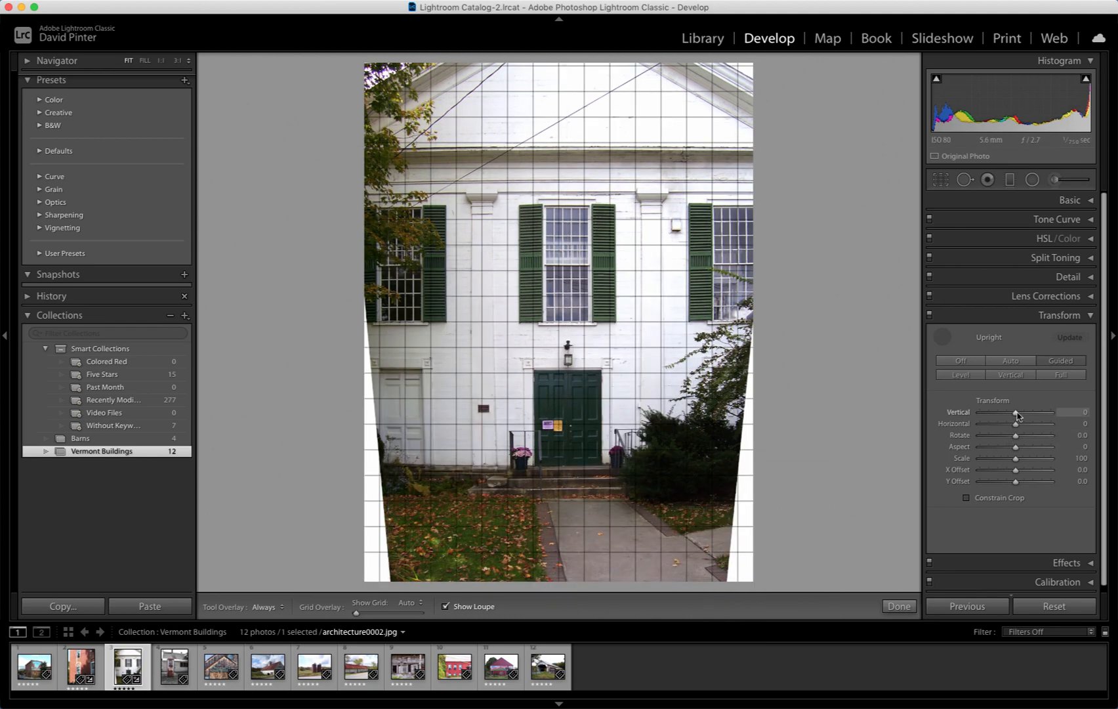
drag(1017, 413, 1018, 414)
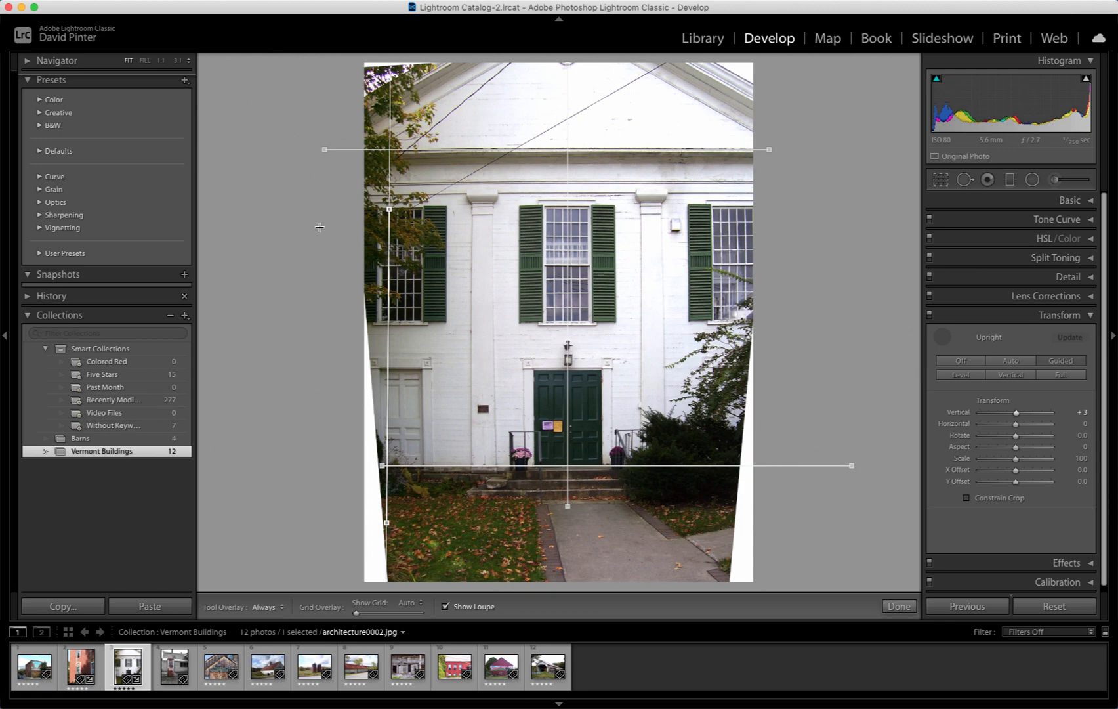
Step: Crop the photo's left, right, top and bottom edges to remove the blank wedges
key(r)
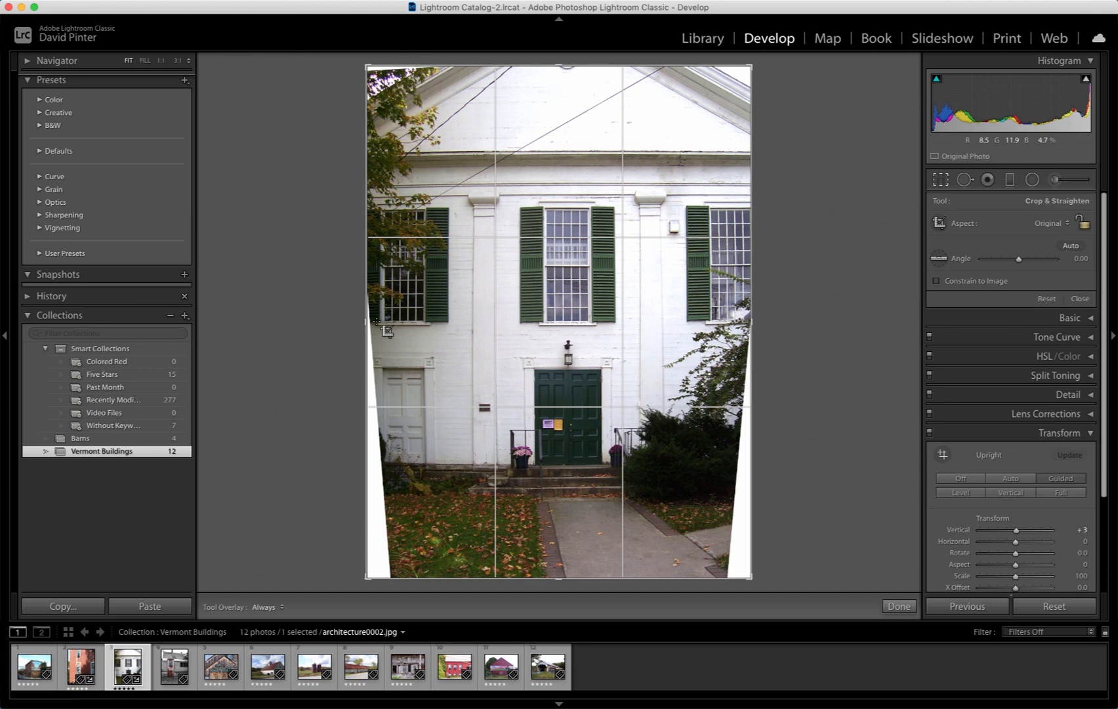
drag(365, 321, 378, 324)
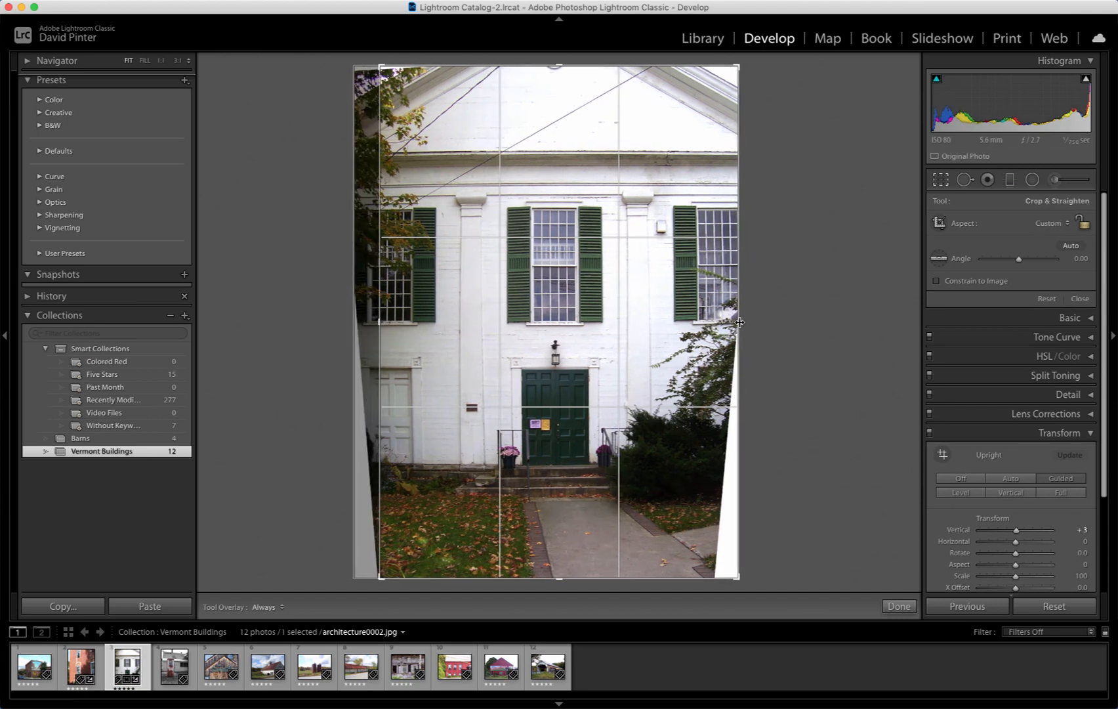
drag(738, 321, 726, 322)
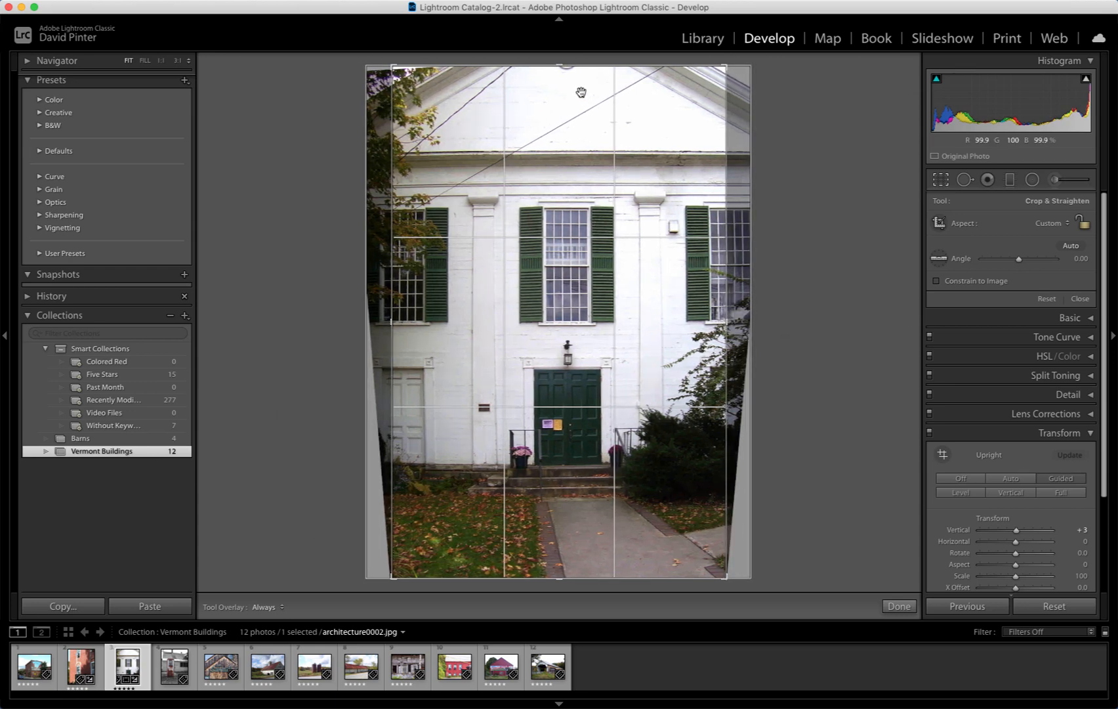
drag(561, 64, 560, 67)
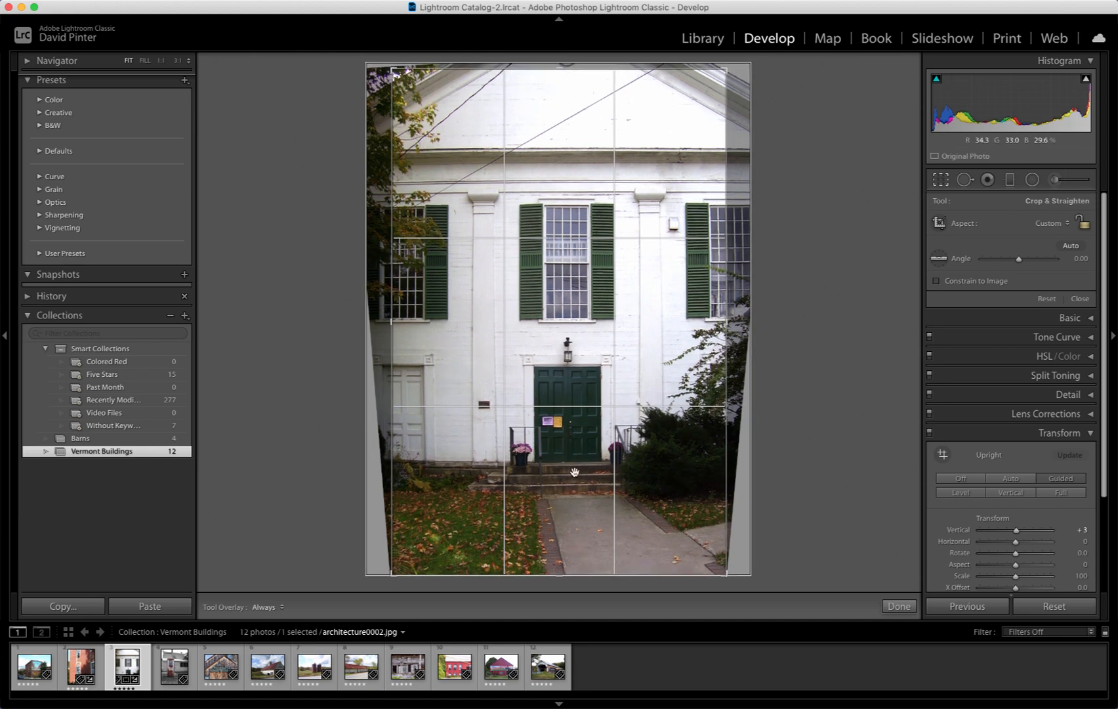
drag(559, 573, 560, 569)
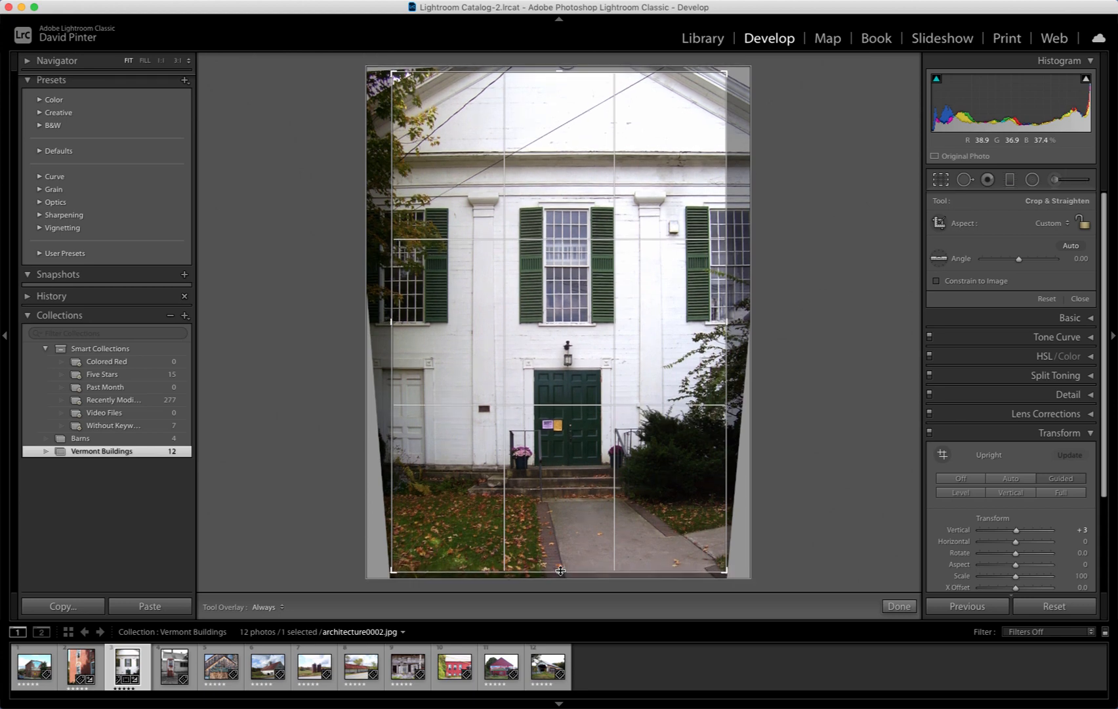
key(Return)
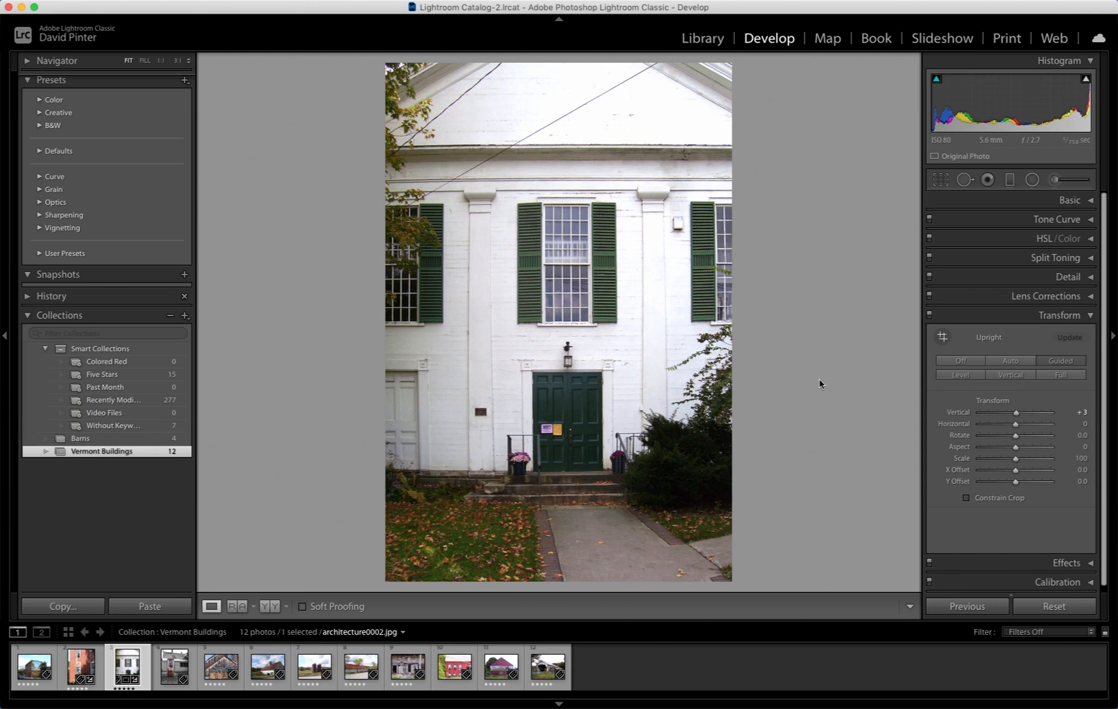
Step: Compare before and after views in several layouts, returning to the single-image view
click(276, 609)
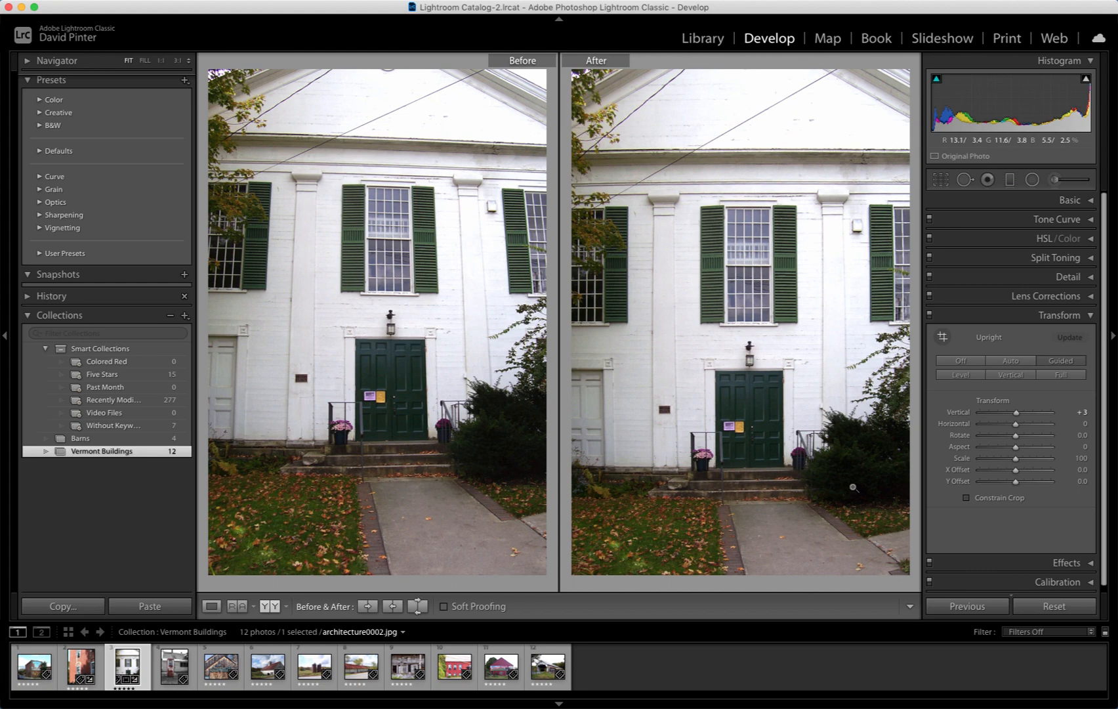
click(272, 609)
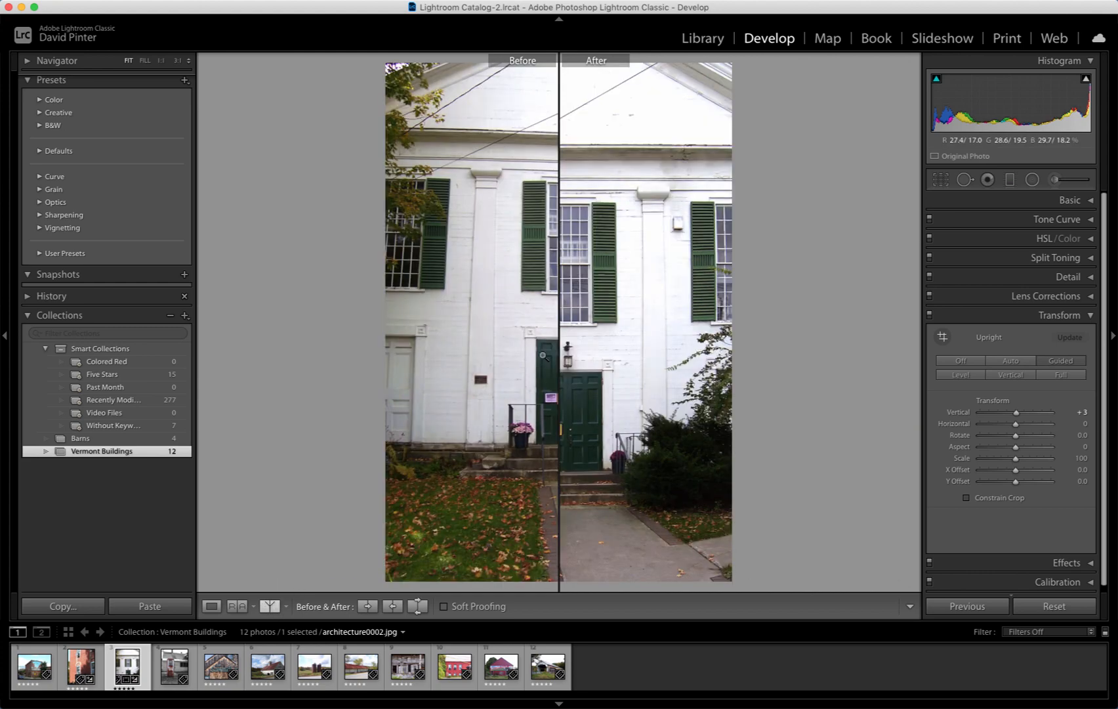
click(271, 607)
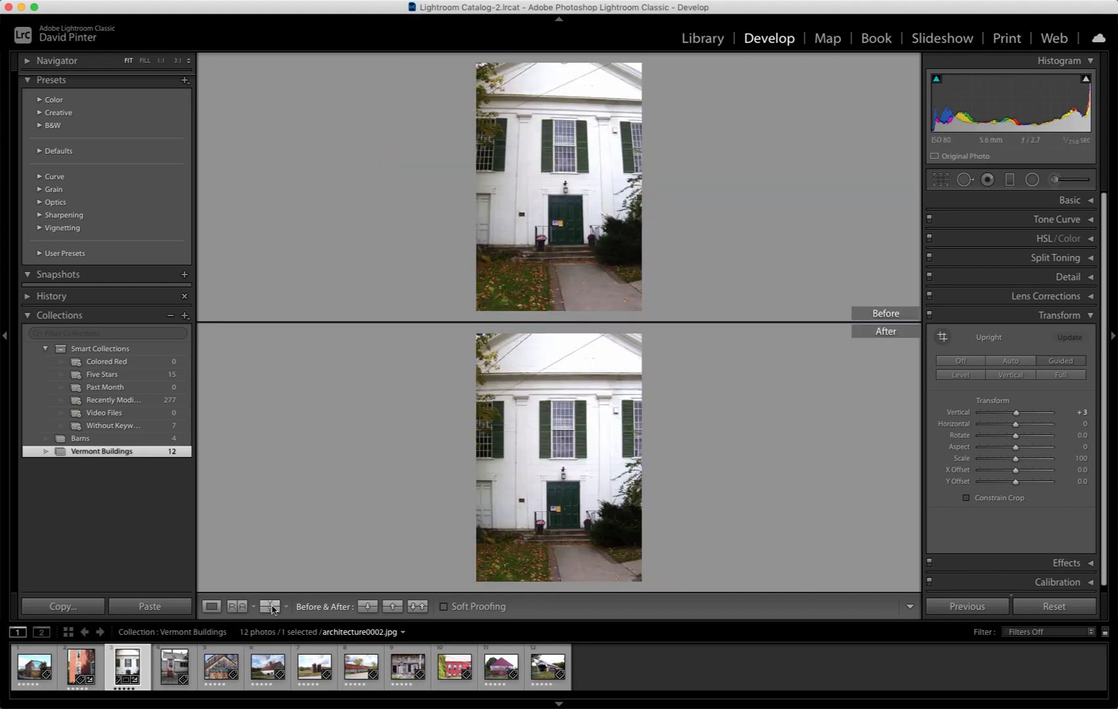
click(271, 609)
click(272, 609)
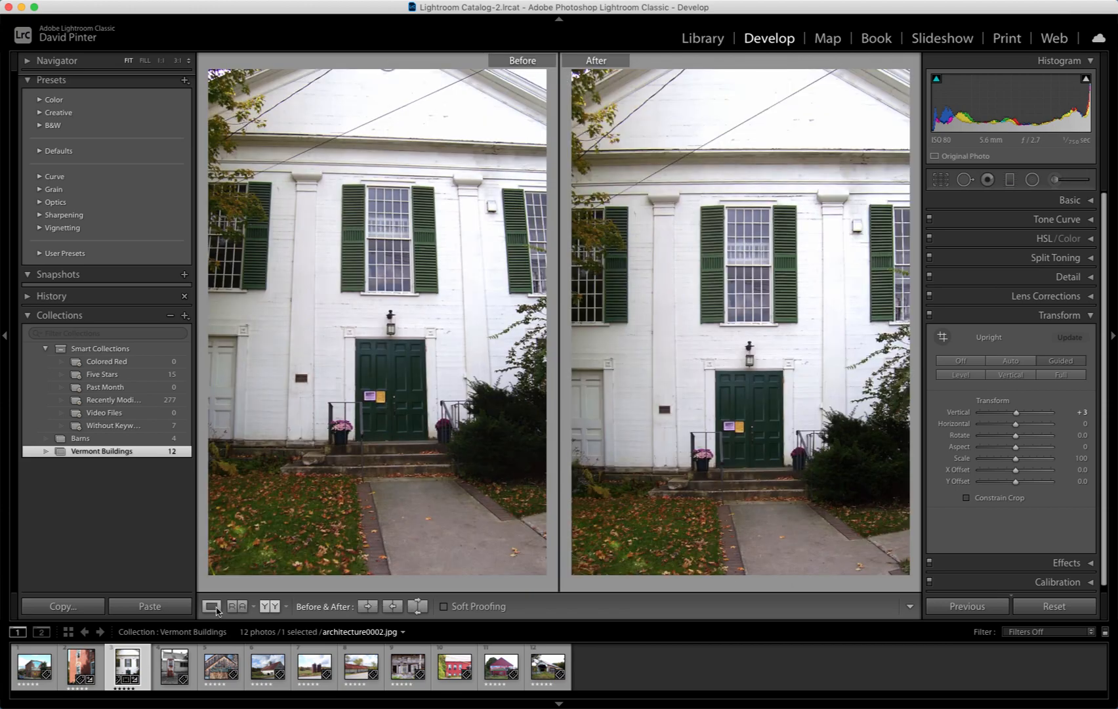
click(212, 605)
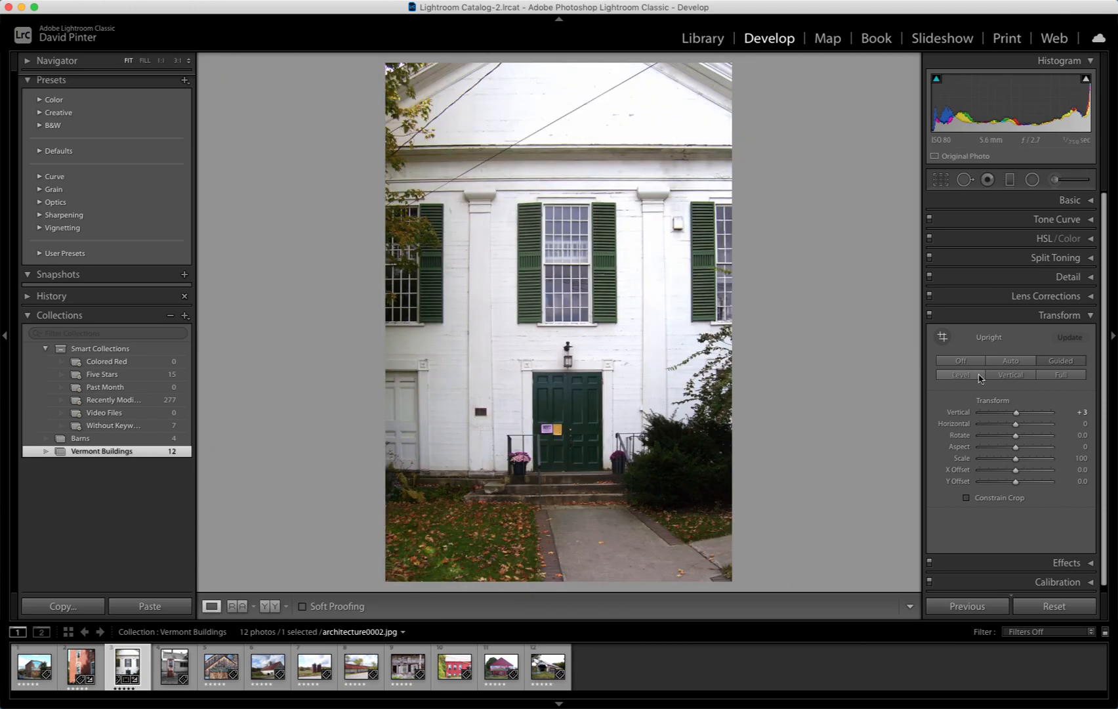
Step: Set the manual Lens Corrections Distortion amount to +28
click(1091, 297)
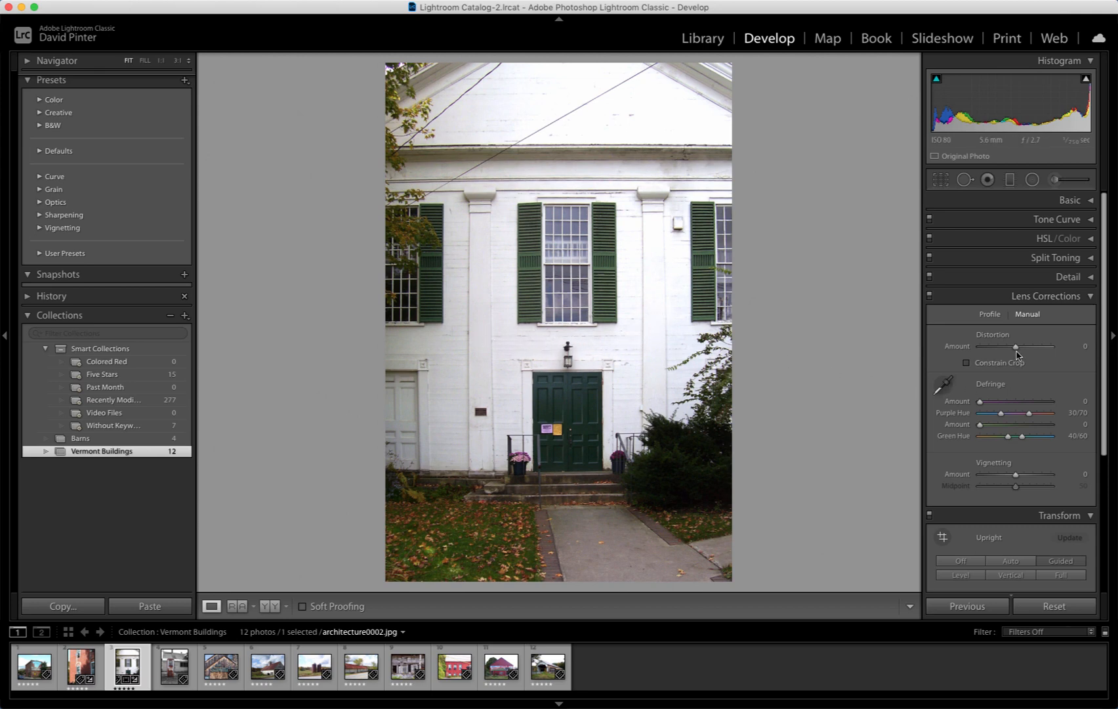
click(1016, 346)
click(1017, 347)
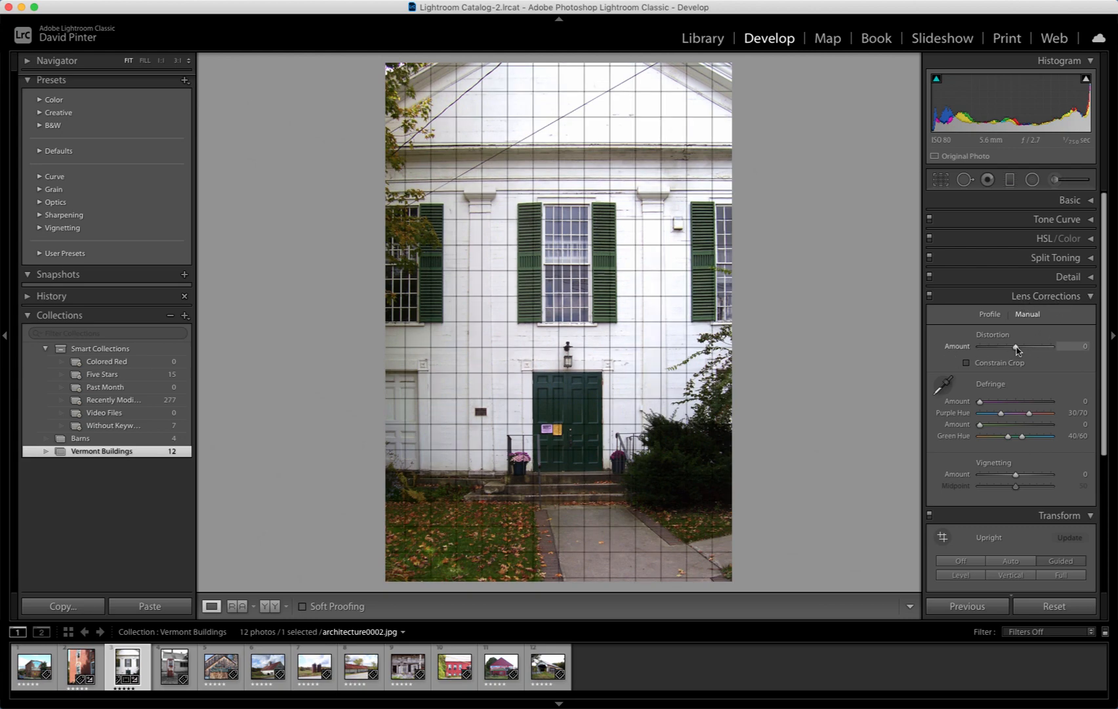
drag(1016, 347, 1026, 350)
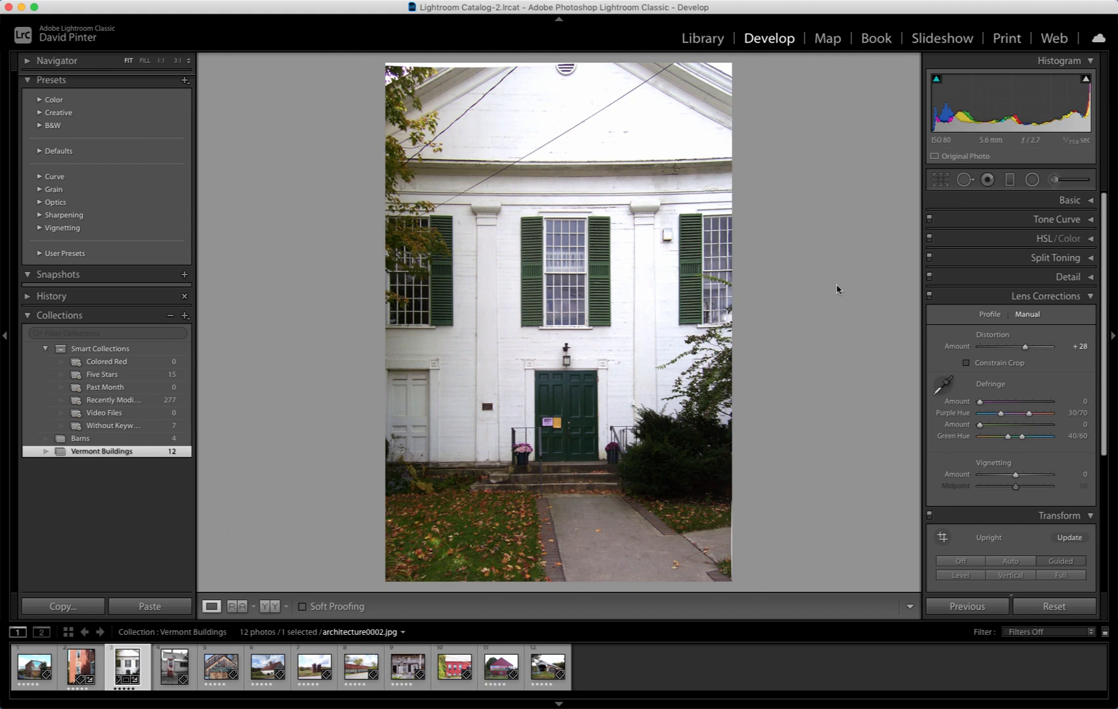
Step: Readjust the crop edges to remove blank areas, and reduce the Distortion amount to +14
key(r)
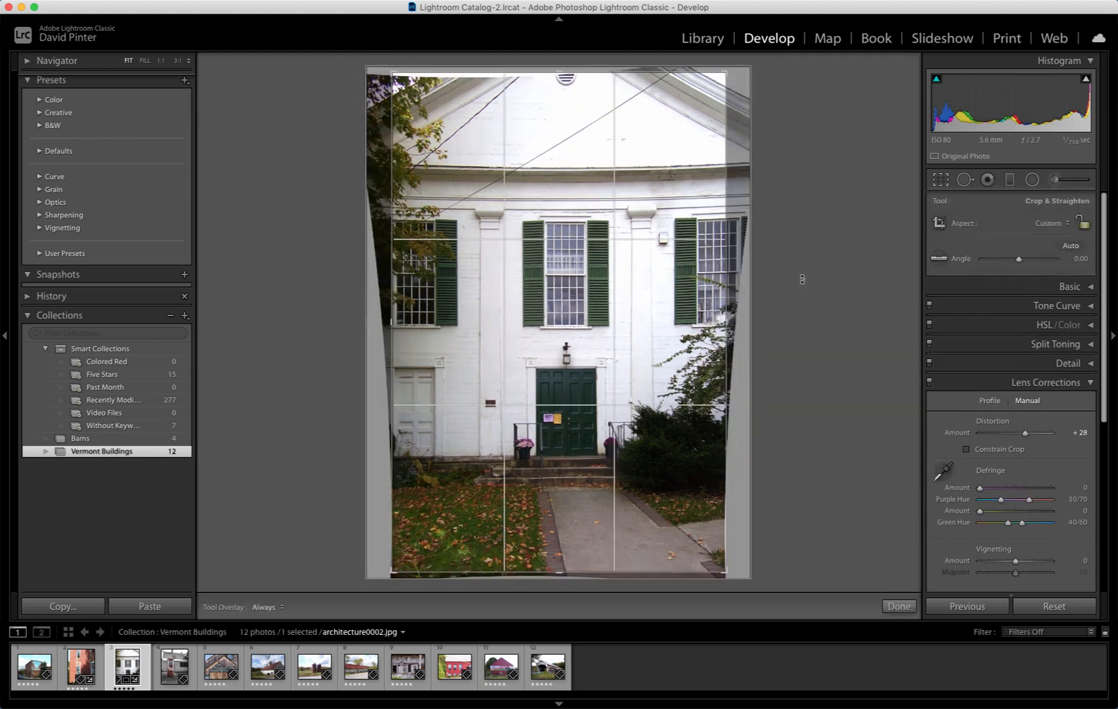
drag(558, 70, 563, 75)
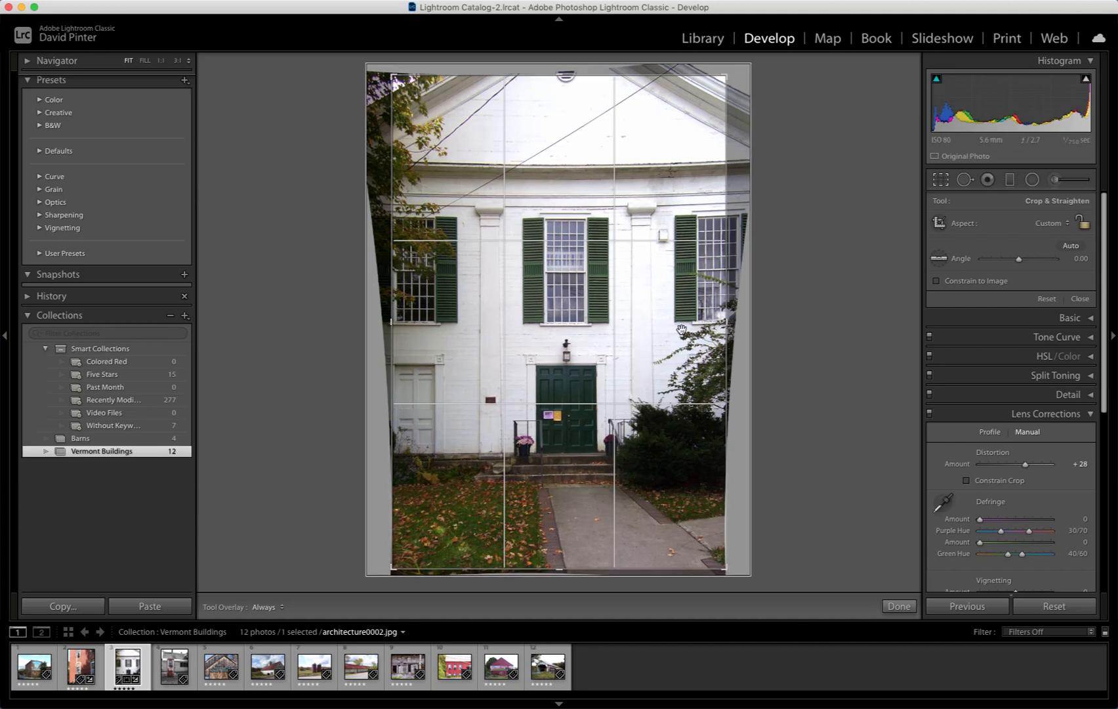
drag(392, 327, 397, 327)
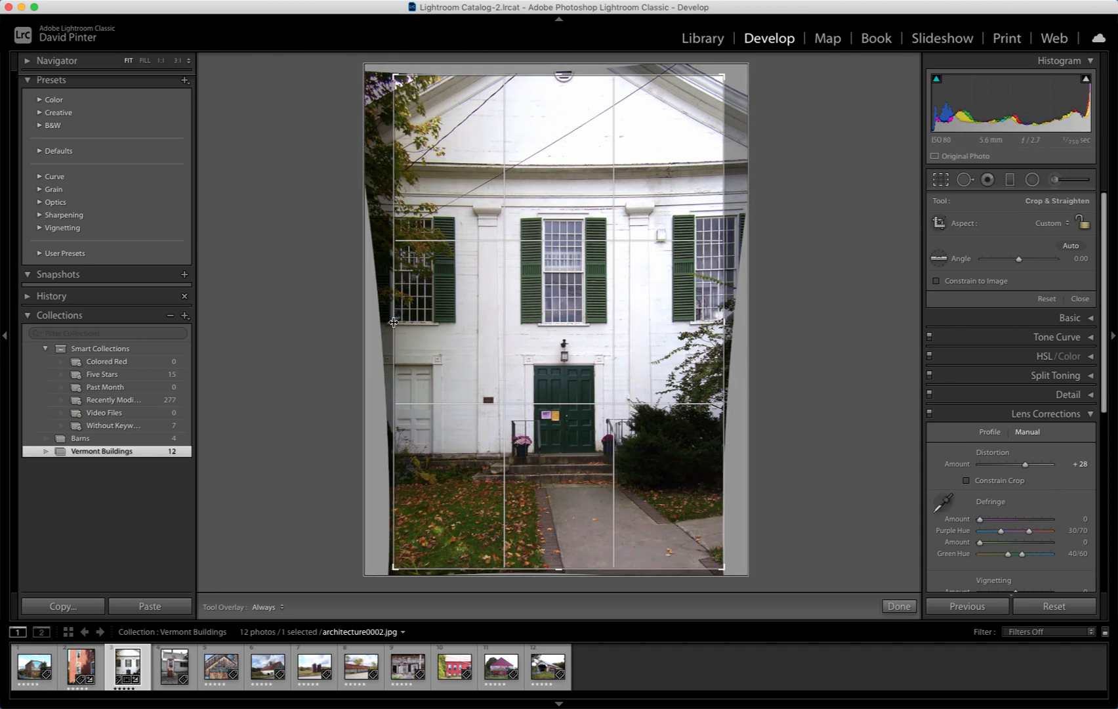
drag(519, 336, 520, 338)
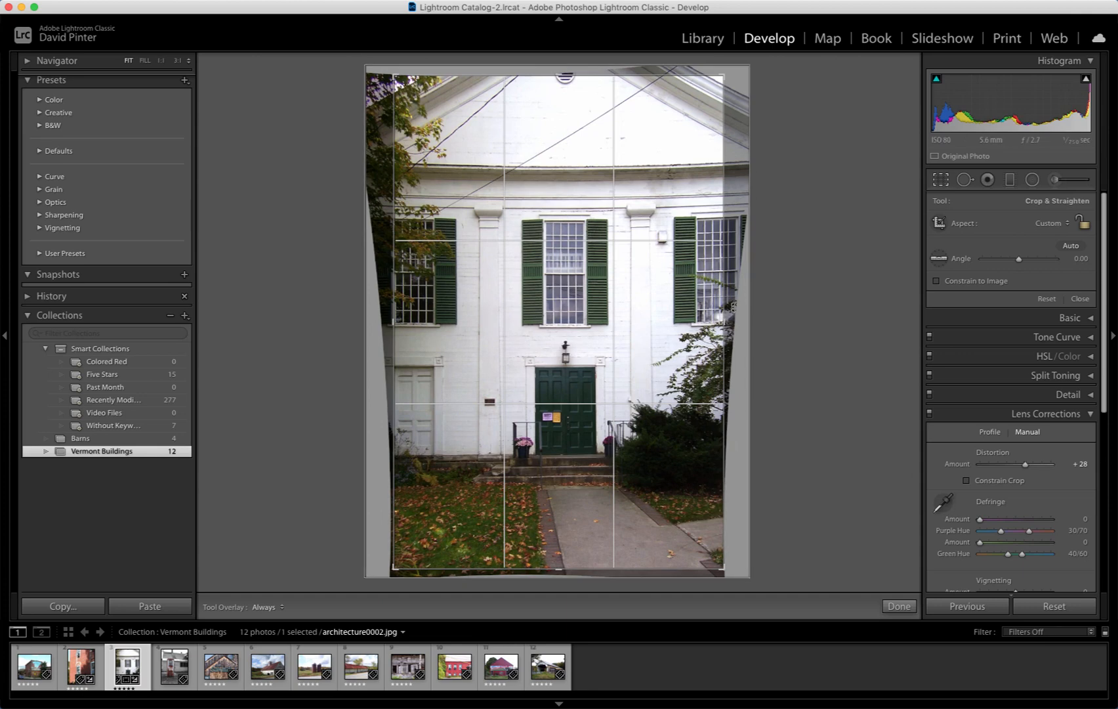
drag(724, 321, 722, 321)
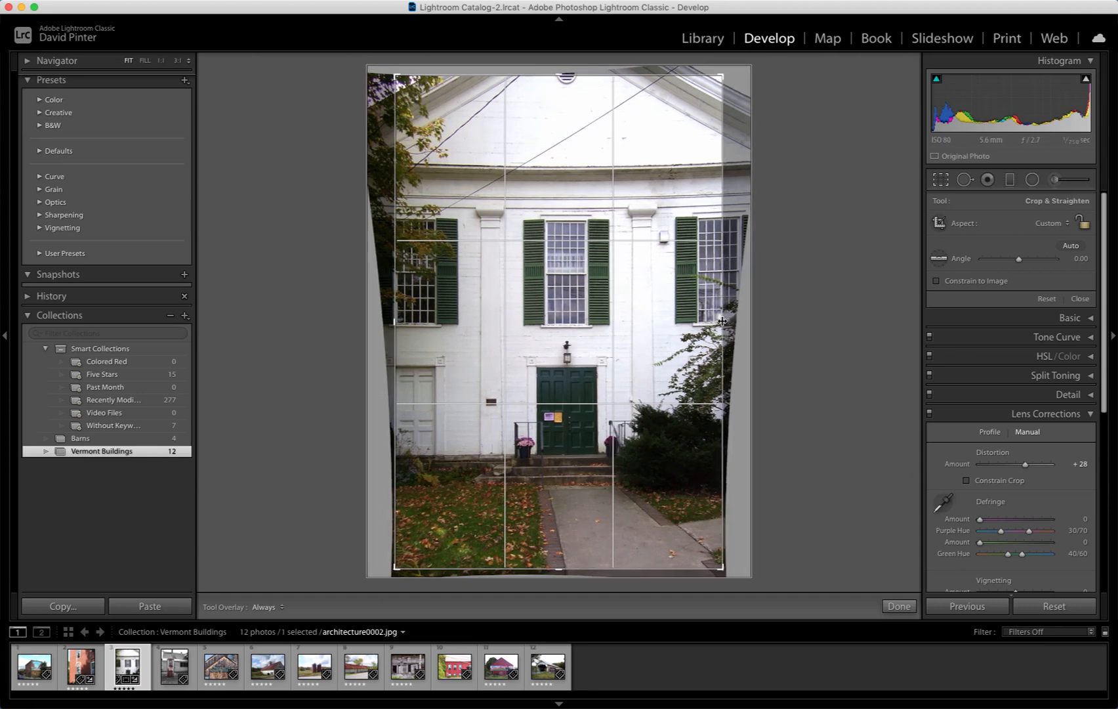
key(Return)
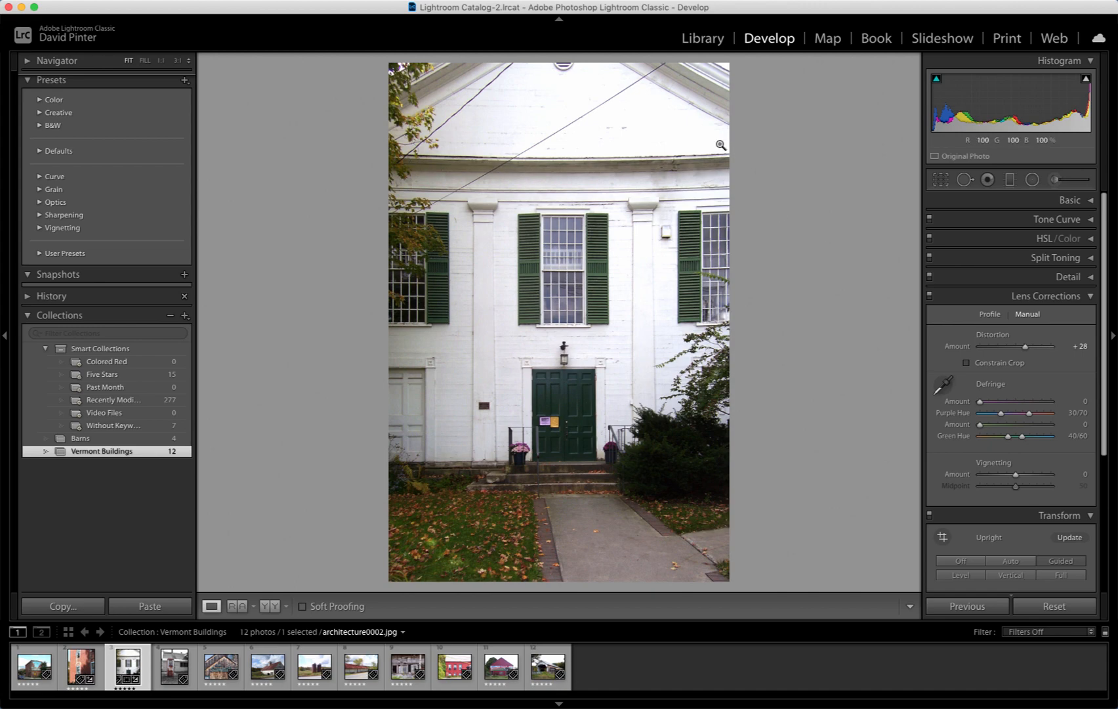
drag(1025, 347, 1024, 350)
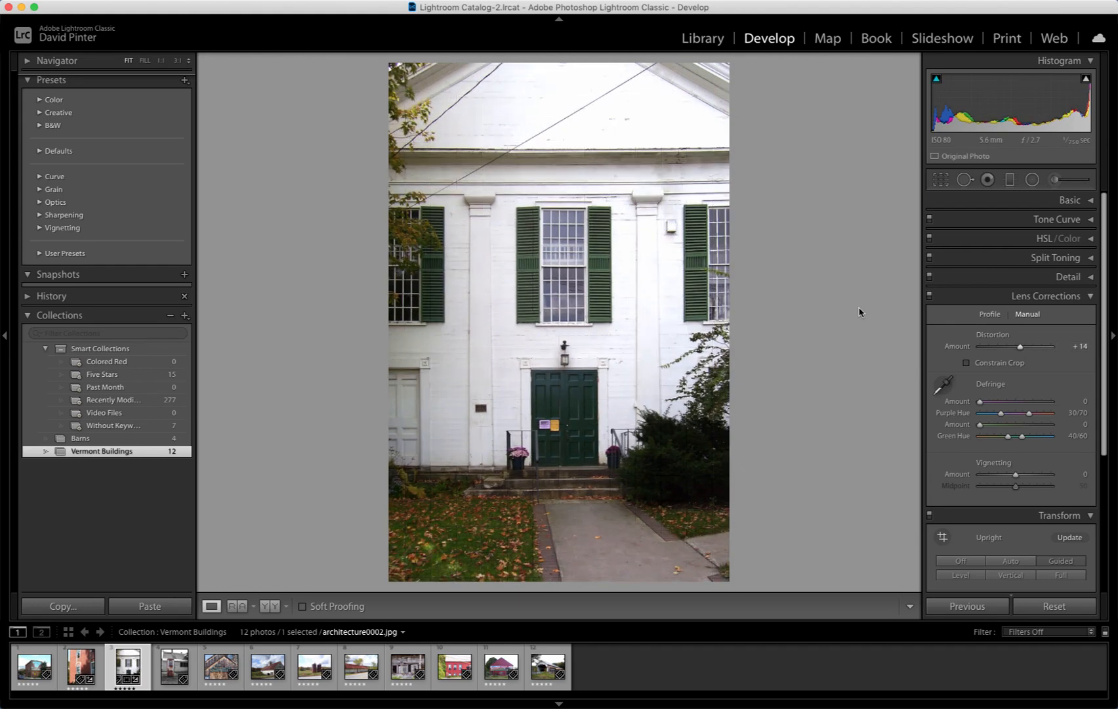